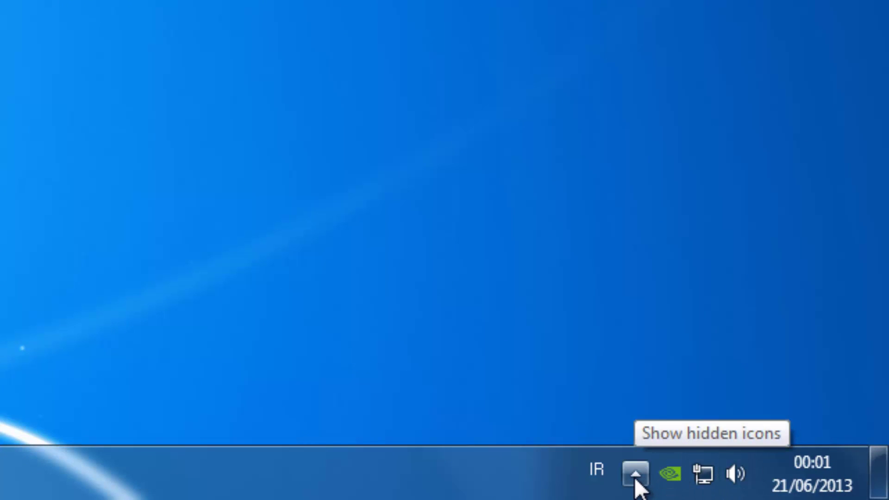
- Check which programs are running among the hidden notification area icons
{"action": "left_click", "coordinate": [636, 474]}
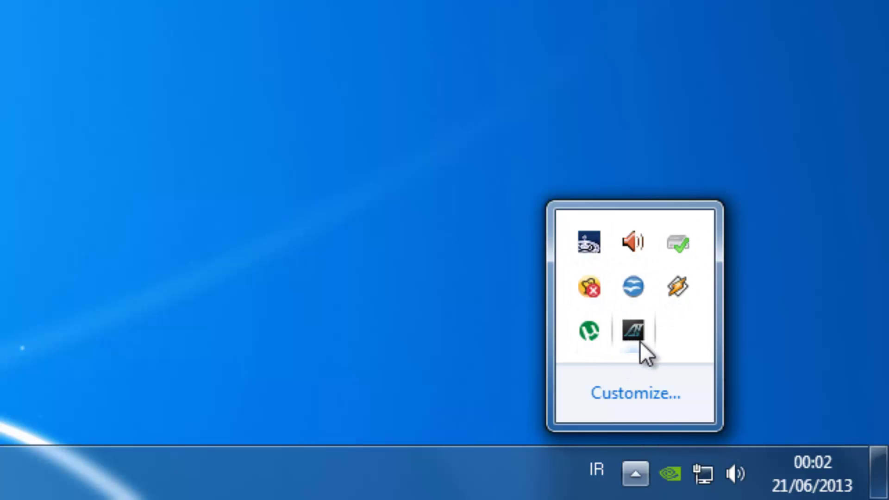
{"action": "left_click", "coordinate": [330, 479]}
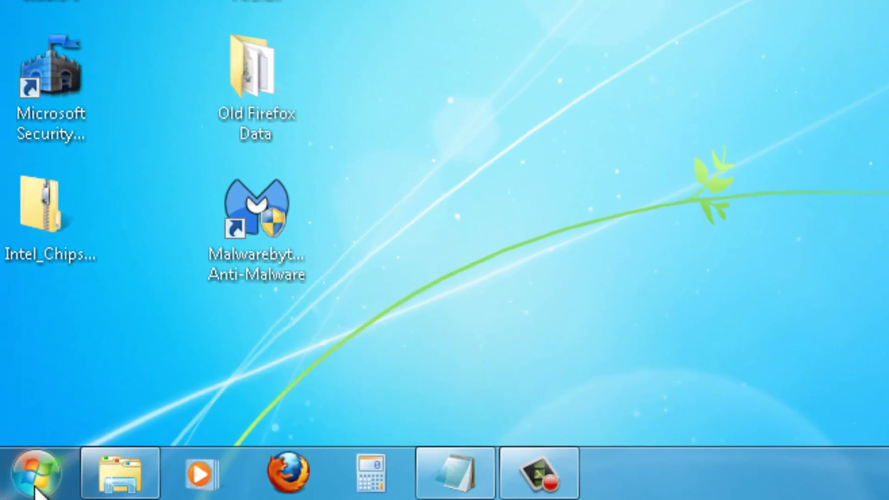
- Search for msconfig and launch msconfig.exe to open System Configuration
{"action": "left_click", "coordinate": [12, 492]}
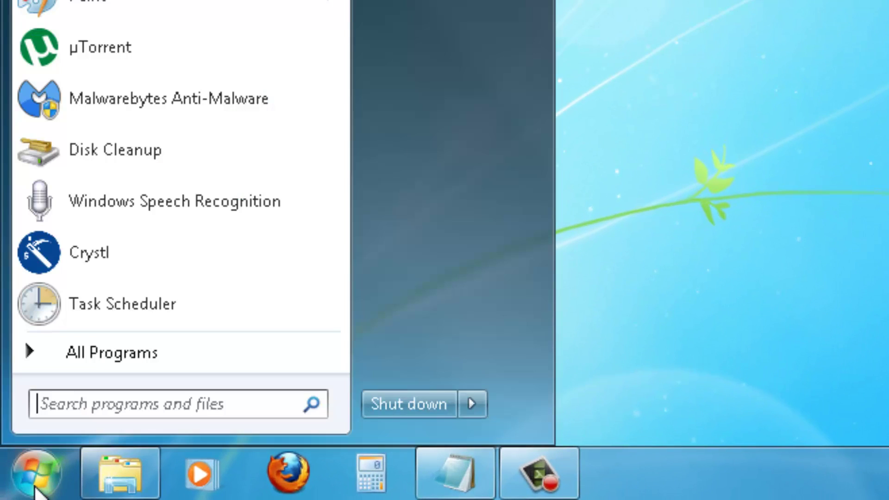
{"action": "left_click", "coordinate": [45, 405]}
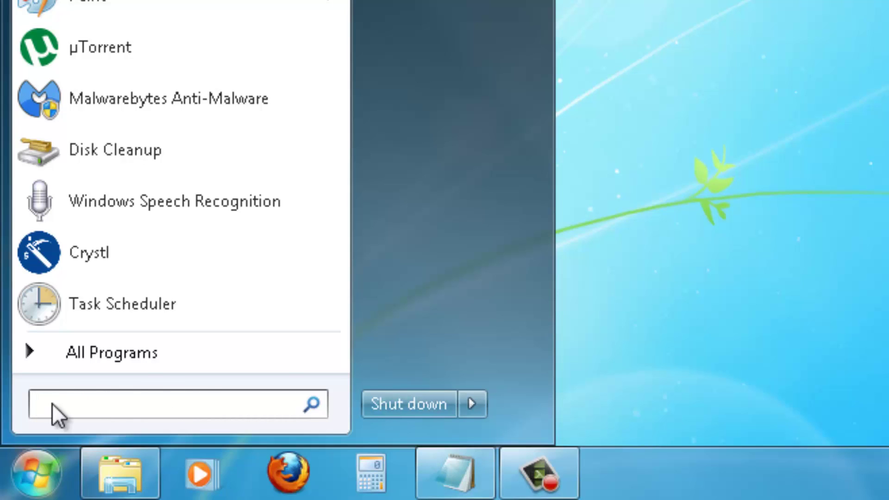
{"action": "type", "text": "s"}
{"action": "key", "text": "BackSpace"}
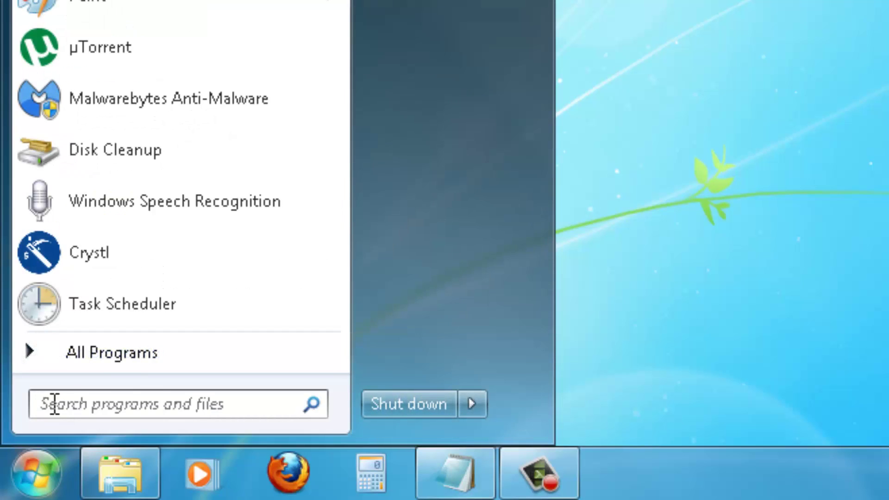
{"action": "type", "text": "mscon"}
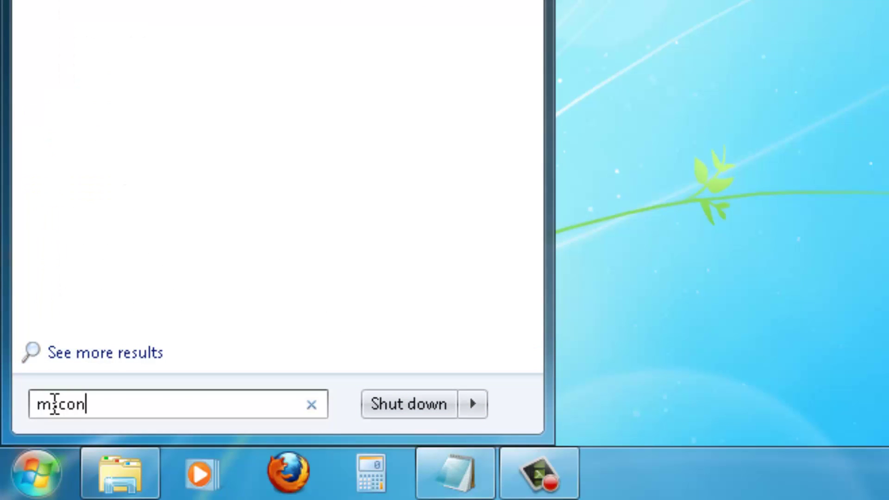
{"action": "type", "text": "fig"}
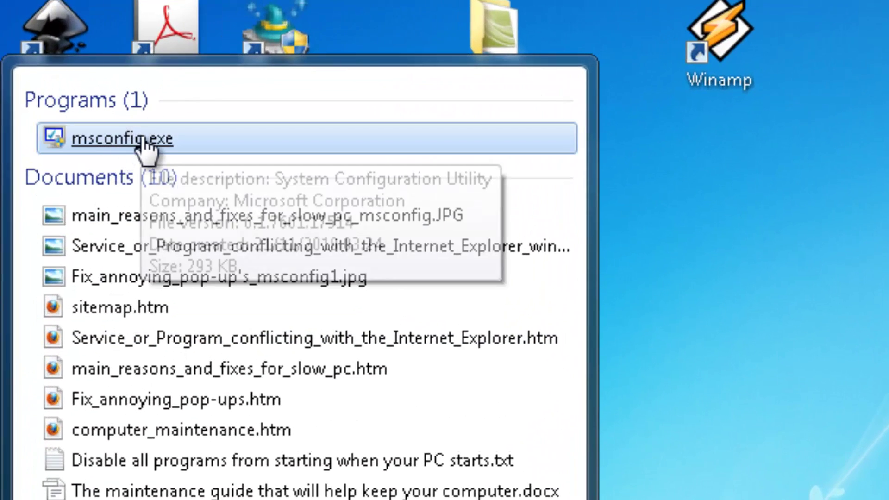
{"action": "left_click", "coordinate": [132, 145]}
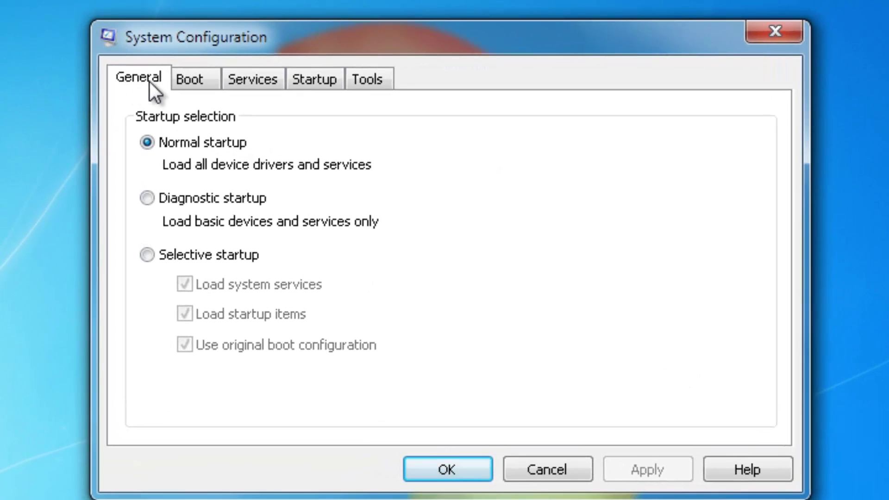
- Show the list of startup programs in System Configuration and widen its Manufacturer column to review all entries
{"action": "left_click", "coordinate": [318, 80]}
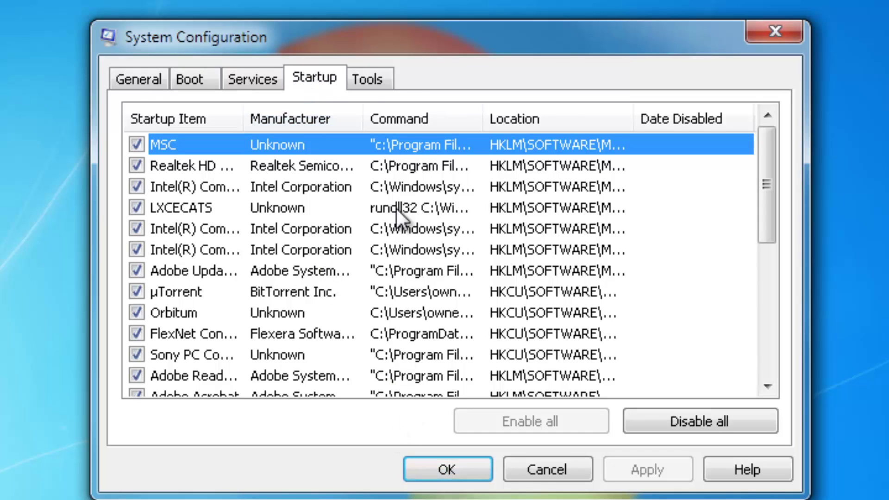
{"action": "left_click_drag", "start_coordinate": [364, 118], "coordinate": [498, 122]}
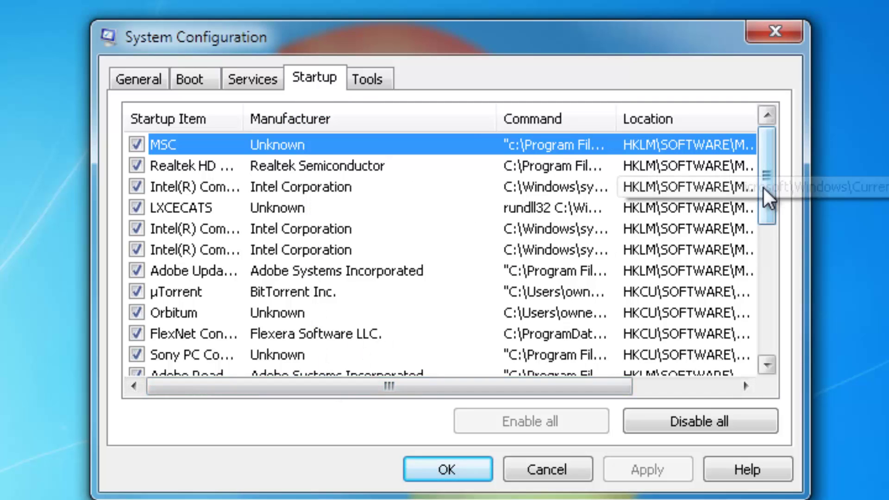
{"action": "left_click_drag", "start_coordinate": [764, 188], "coordinate": [781, 354]}
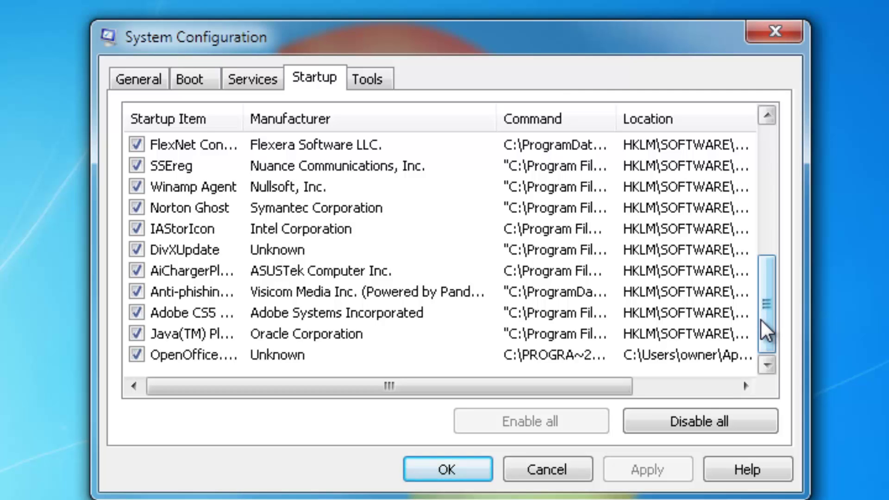
{"action": "left_click_drag", "start_coordinate": [763, 319], "coordinate": [781, 173]}
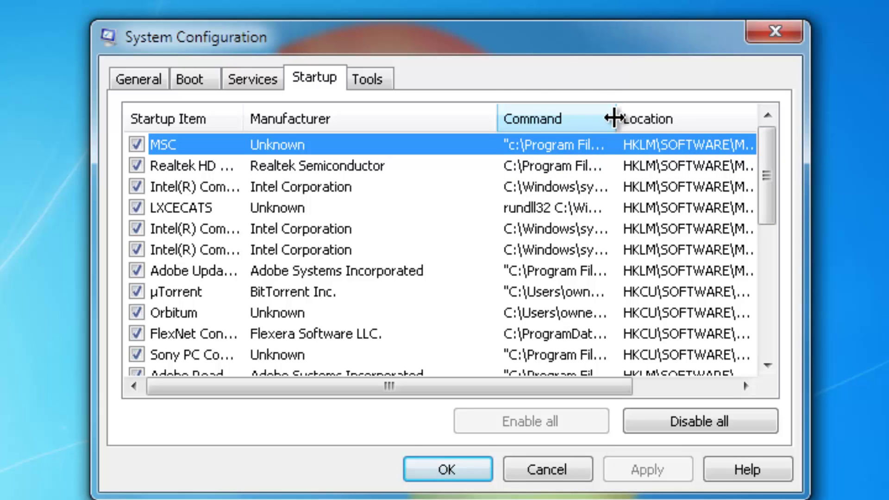
- Widen the Command and Startup Item columns to examine the full file paths and names of the startup programs
{"action": "left_click_drag", "start_coordinate": [616, 120], "coordinate": [867, 123]}
{"action": "left_click_drag", "start_coordinate": [383, 387], "coordinate": [477, 390]}
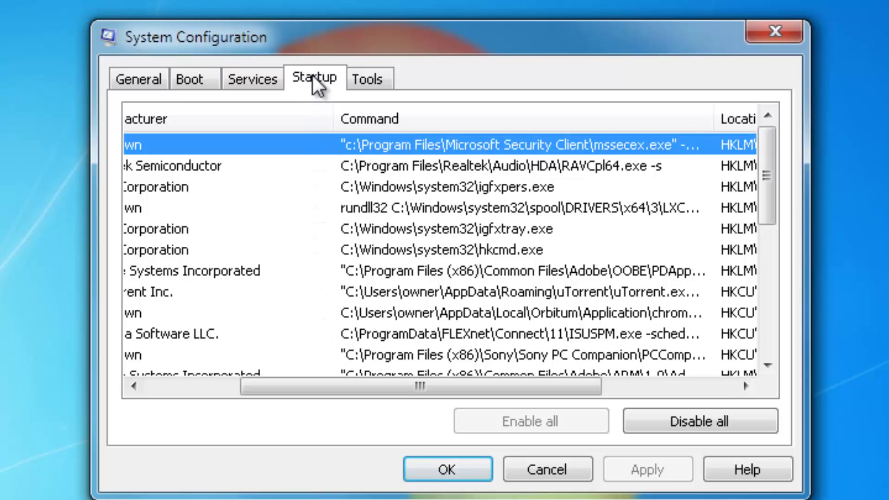
{"action": "left_click_drag", "start_coordinate": [322, 385], "coordinate": [168, 395]}
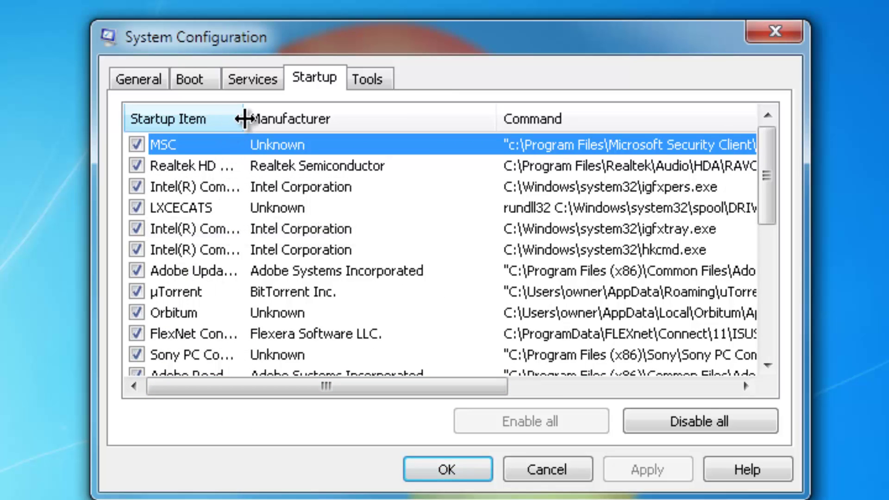
{"action": "left_click_drag", "start_coordinate": [242, 120], "coordinate": [467, 120]}
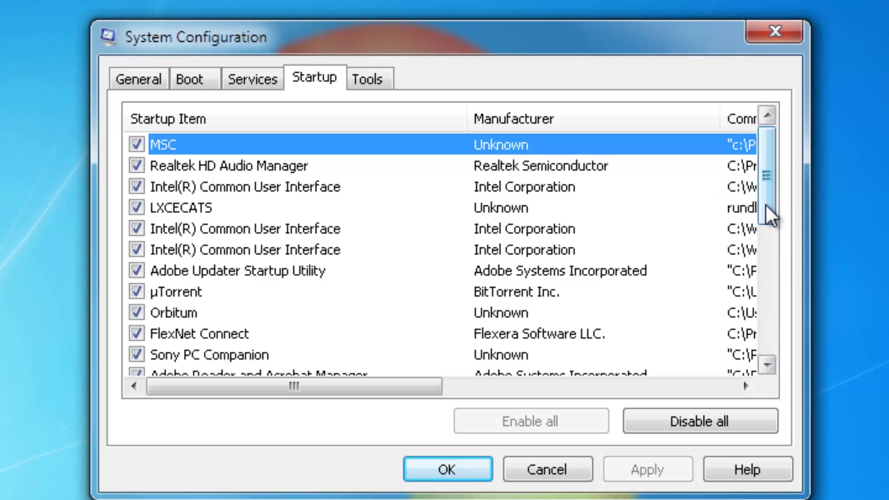
{"action": "left_click_drag", "start_coordinate": [767, 205], "coordinate": [772, 346]}
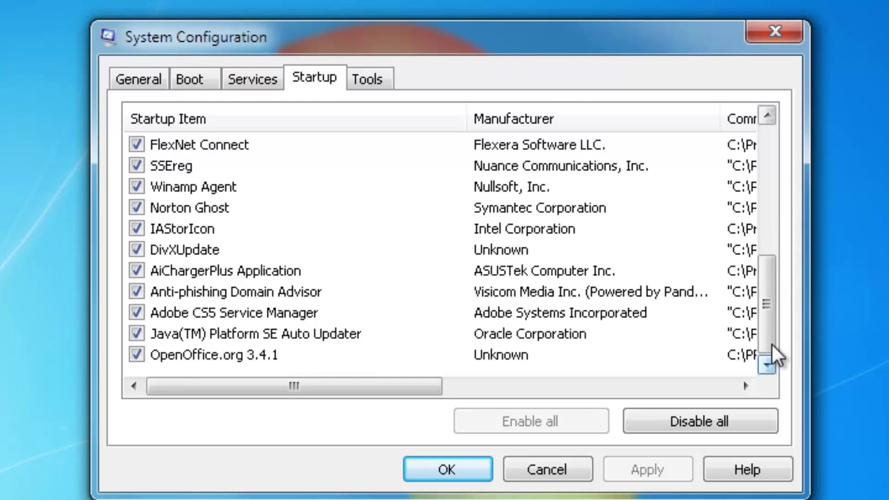
{"action": "left_click_drag", "start_coordinate": [766, 277], "coordinate": [765, 117]}
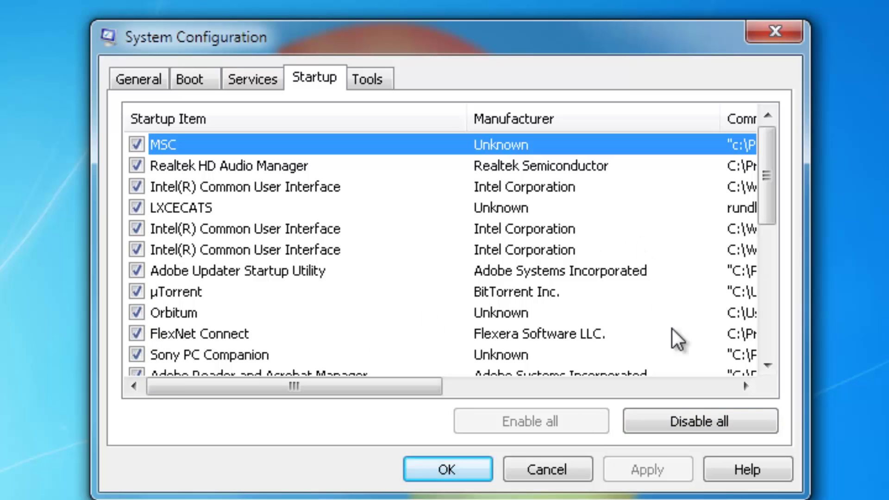
- Disable all startup items, re-enable only MSC, and check the file path in its Command column
{"action": "left_click", "coordinate": [700, 422]}
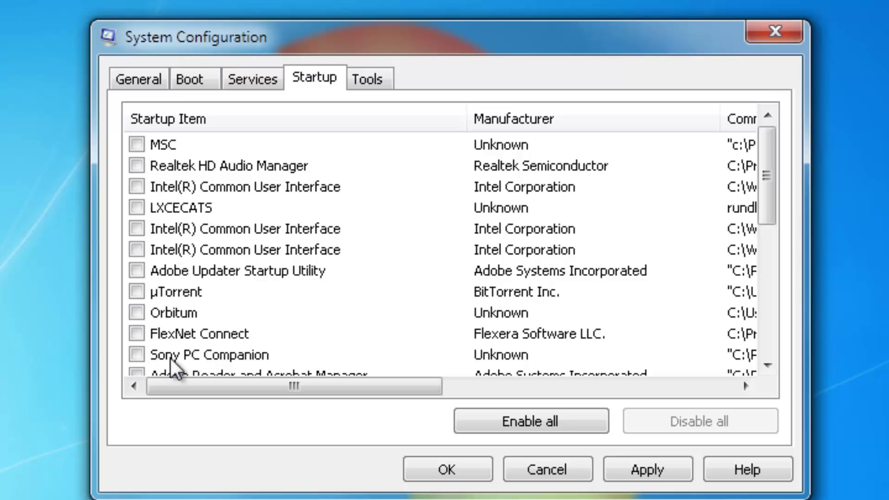
{"action": "left_click", "coordinate": [136, 146]}
{"action": "left_click_drag", "start_coordinate": [354, 381], "coordinate": [282, 401]}
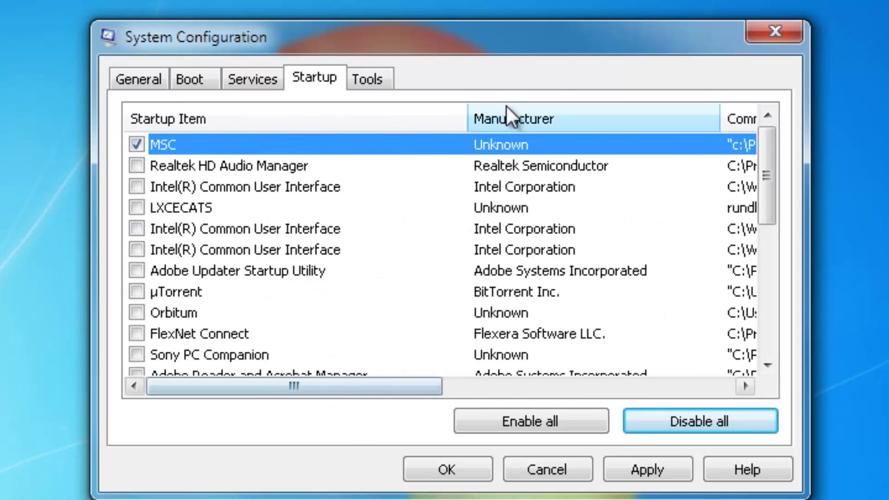
{"action": "left_click_drag", "start_coordinate": [370, 384], "coordinate": [571, 380]}
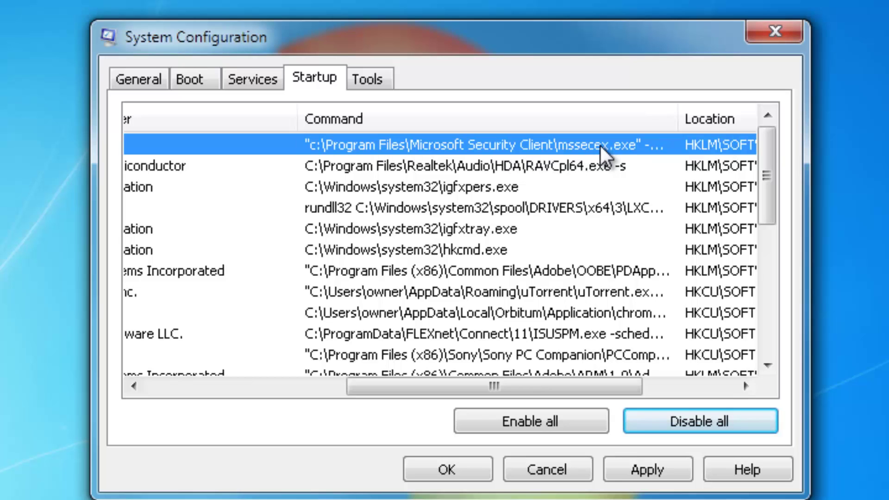
{"action": "left_click_drag", "start_coordinate": [387, 382], "coordinate": [178, 417]}
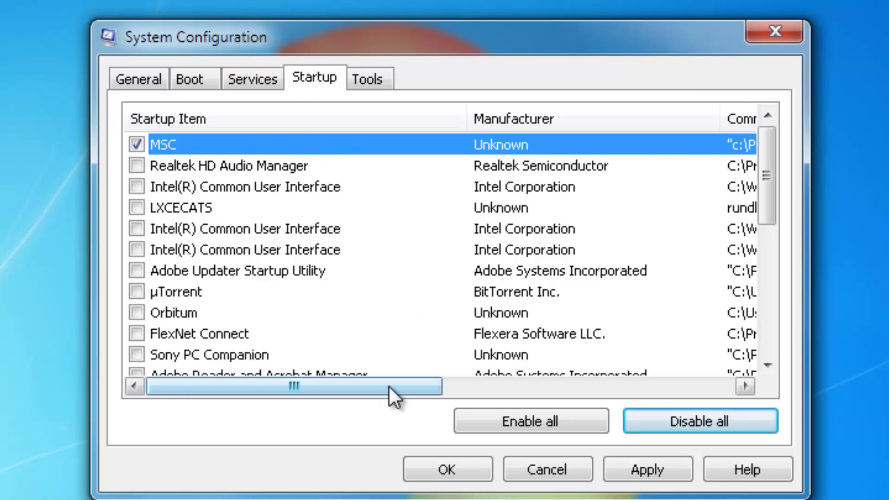
{"action": "left_click_drag", "start_coordinate": [390, 387], "coordinate": [296, 402]}
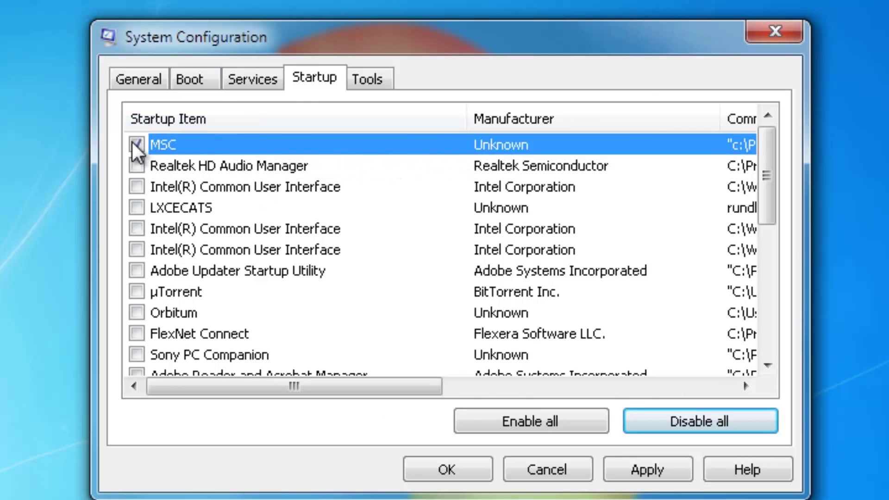
- Apply the startup changes, close System Configuration and restart the computer
{"action": "left_click", "coordinate": [647, 473]}
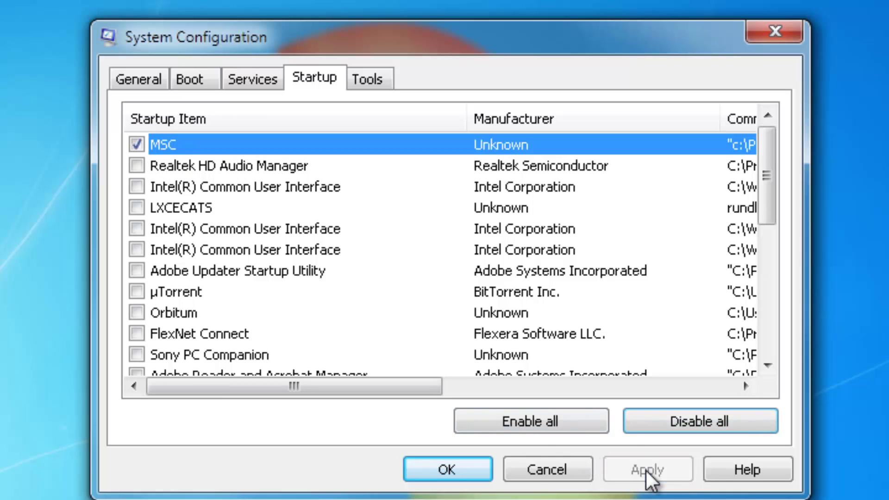
{"action": "left_click", "coordinate": [453, 472]}
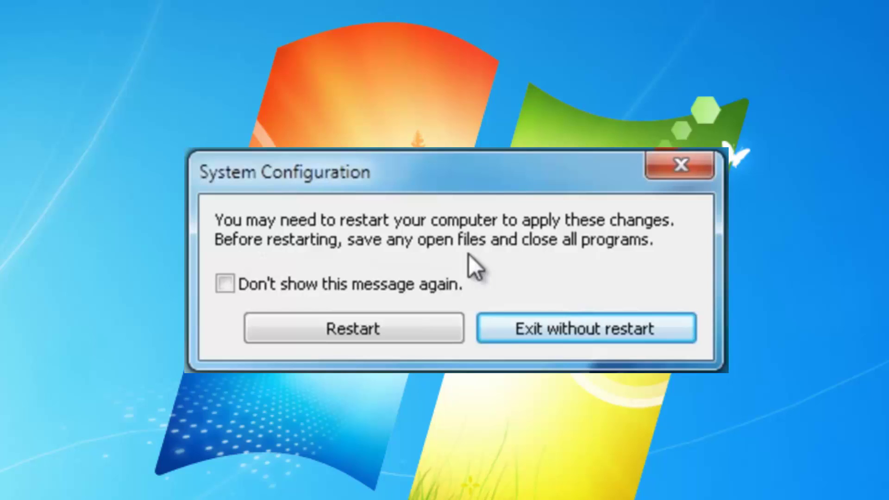
{"action": "left_click", "coordinate": [350, 325]}
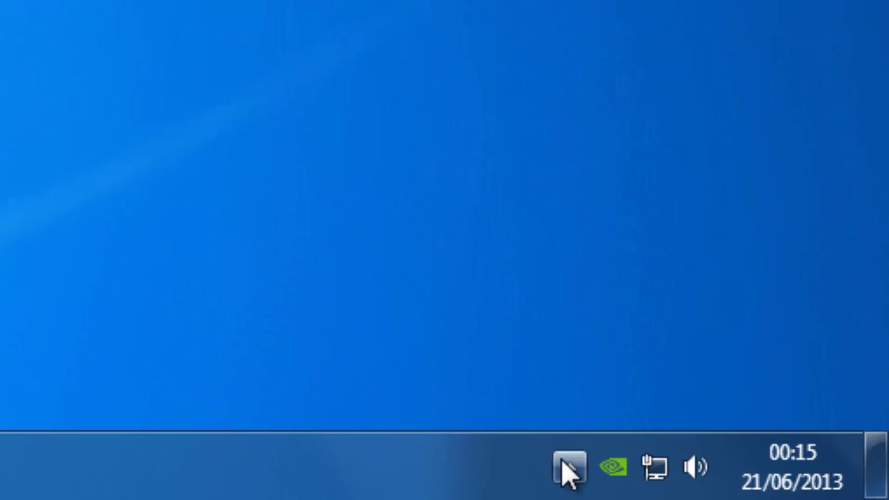
- Check the hidden notification icons after the restart, open Microsoft Security Essentials to view its protection status, and close it
{"action": "left_click", "coordinate": [568, 467]}
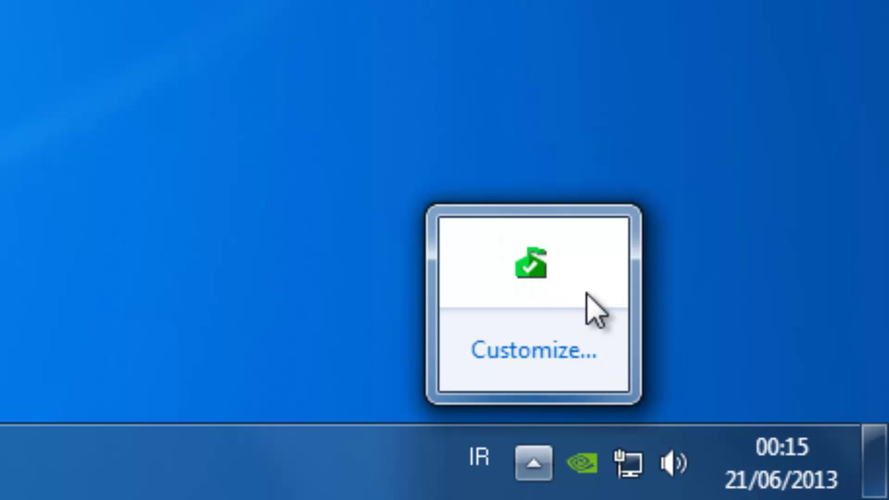
{"action": "left_click", "coordinate": [528, 472]}
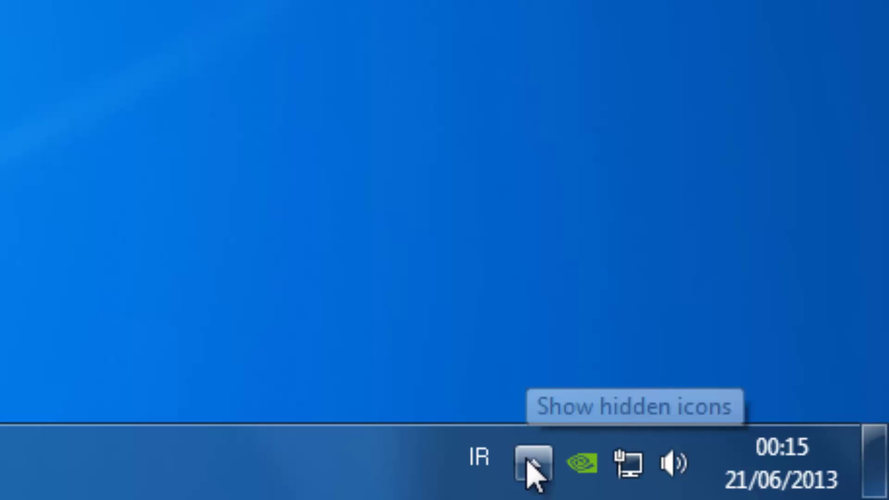
{"action": "left_click", "coordinate": [530, 472]}
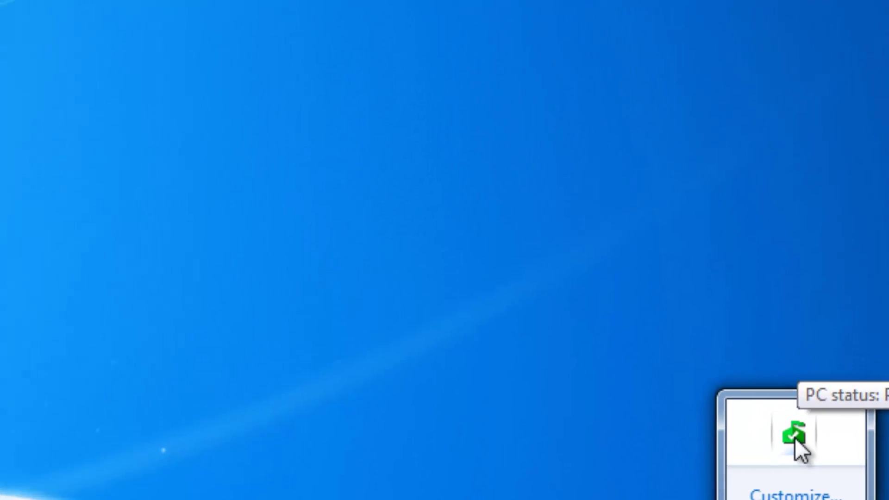
{"action": "double_click", "coordinate": [532, 273]}
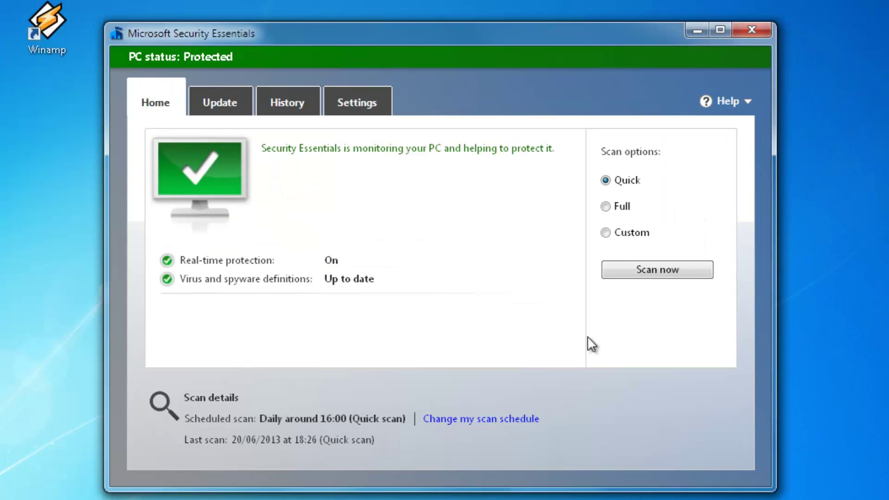
{"action": "left_click_drag", "start_coordinate": [383, 42], "coordinate": [407, 113]}
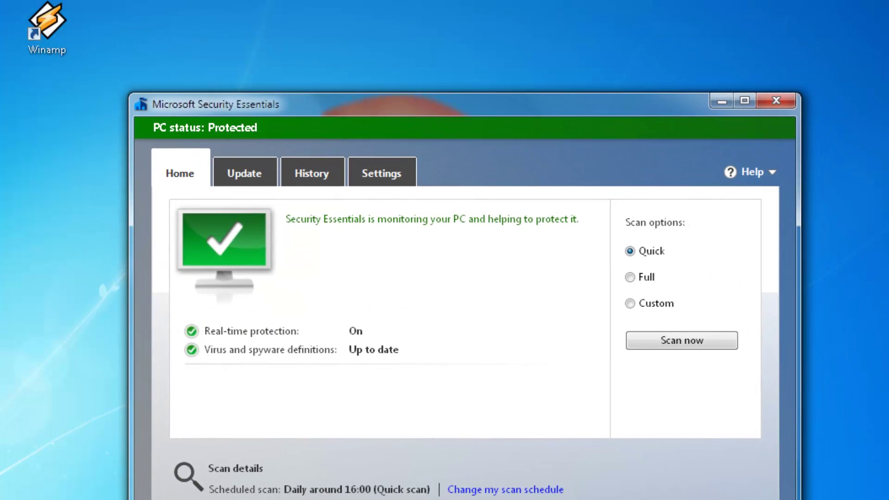
{"action": "left_click", "coordinate": [774, 100]}
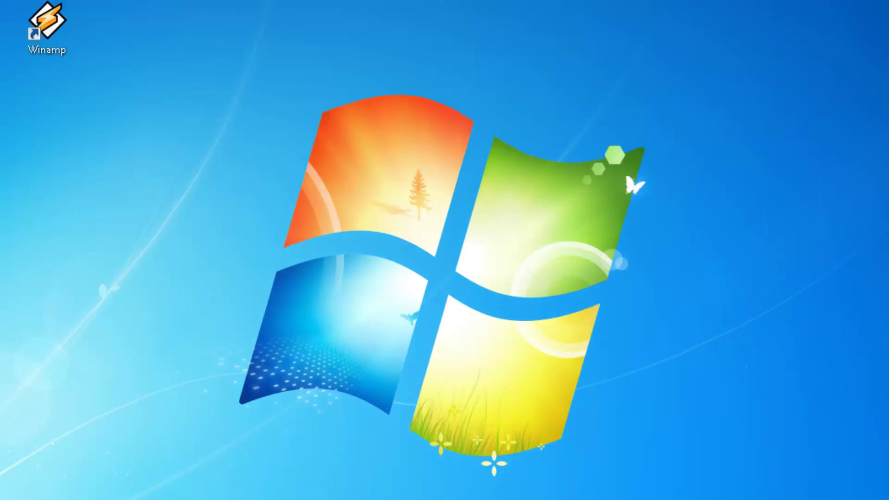